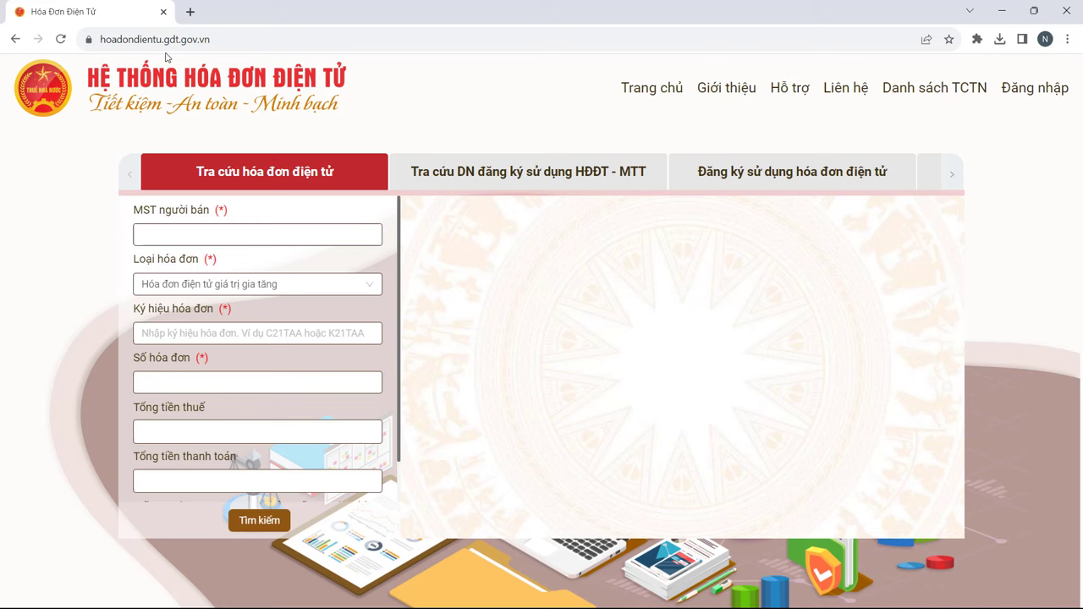
Step: Sign in using the autofilled username and password plus the displayed captcha code
click(1034, 88)
click(414, 288)
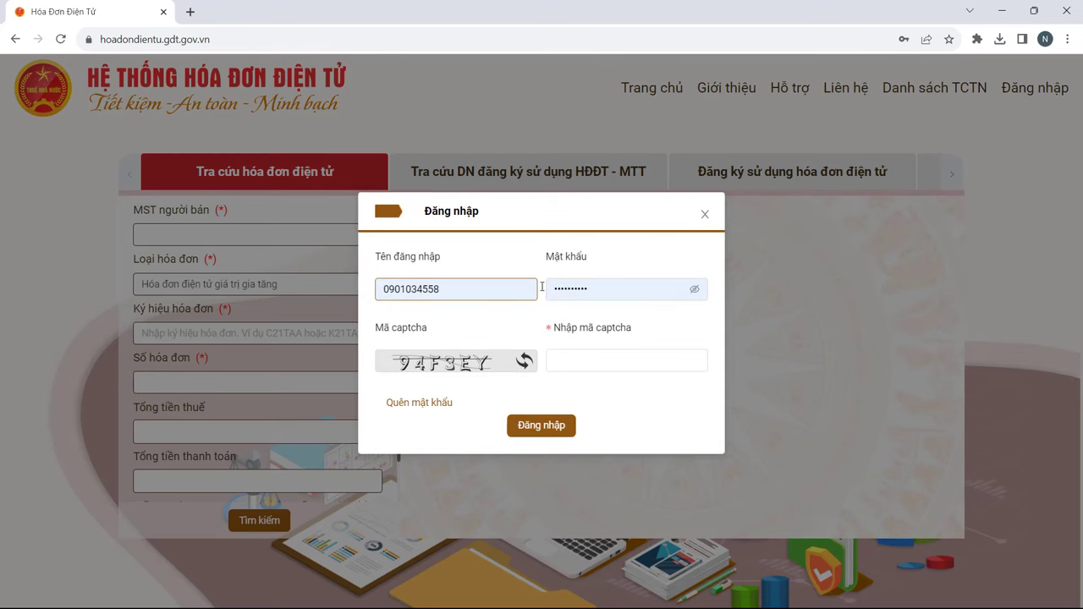
click(623, 286)
click(597, 360)
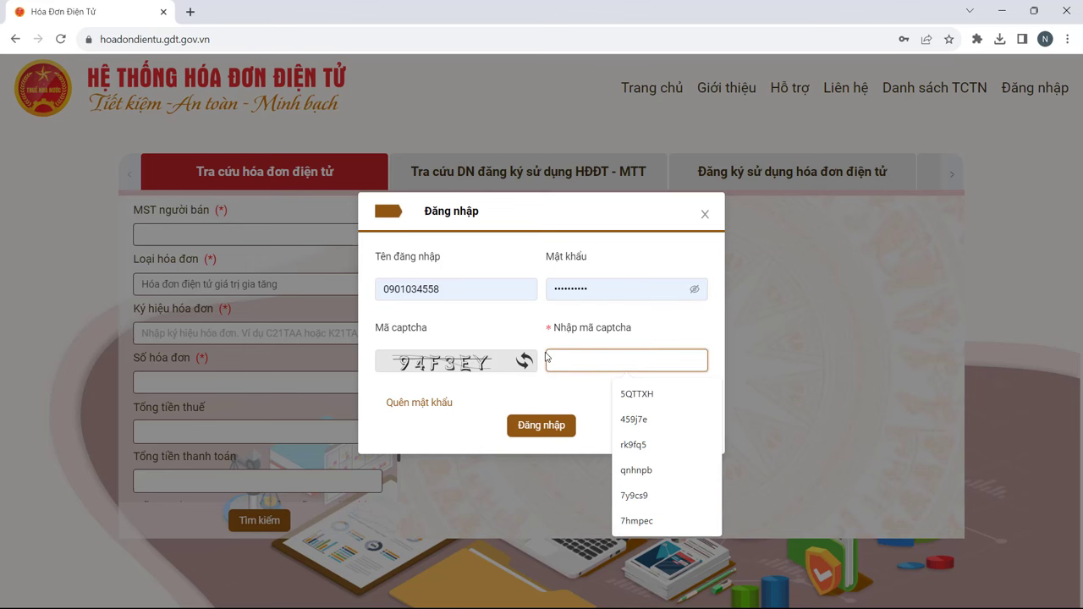
text(94f3ey)
click(513, 431)
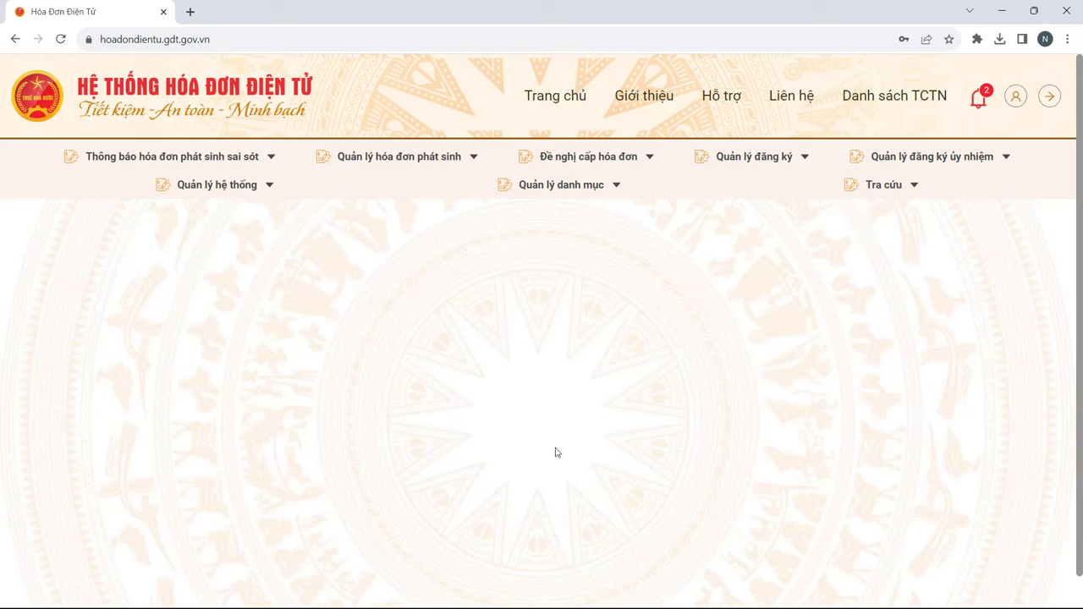
Step: Open Tra cứu hóa đơn from the Tra cứu menu to list sold e-invoices
mouse_move(884, 188)
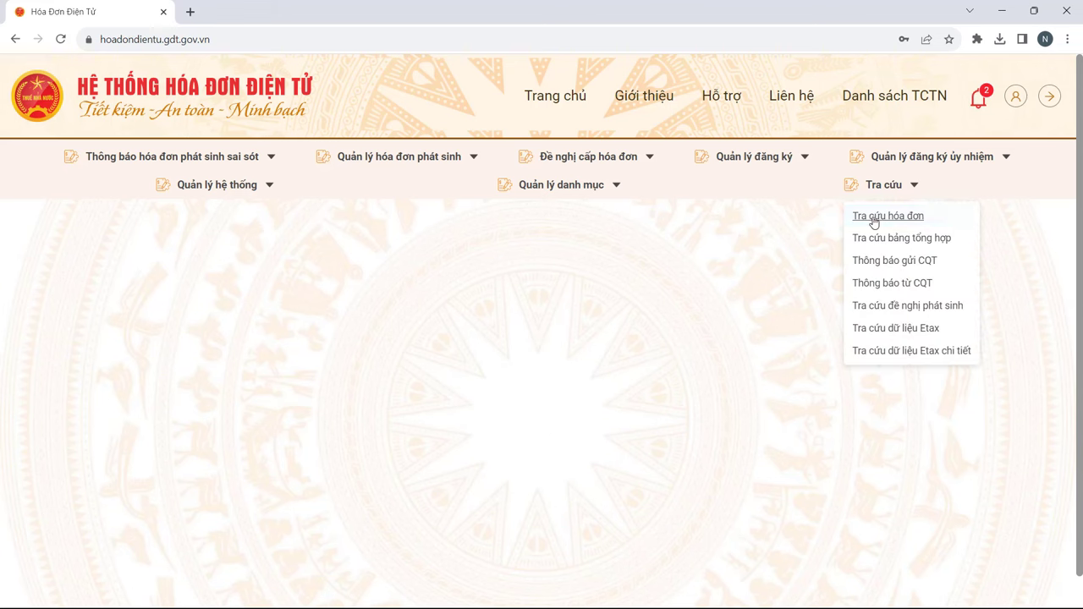
click(867, 221)
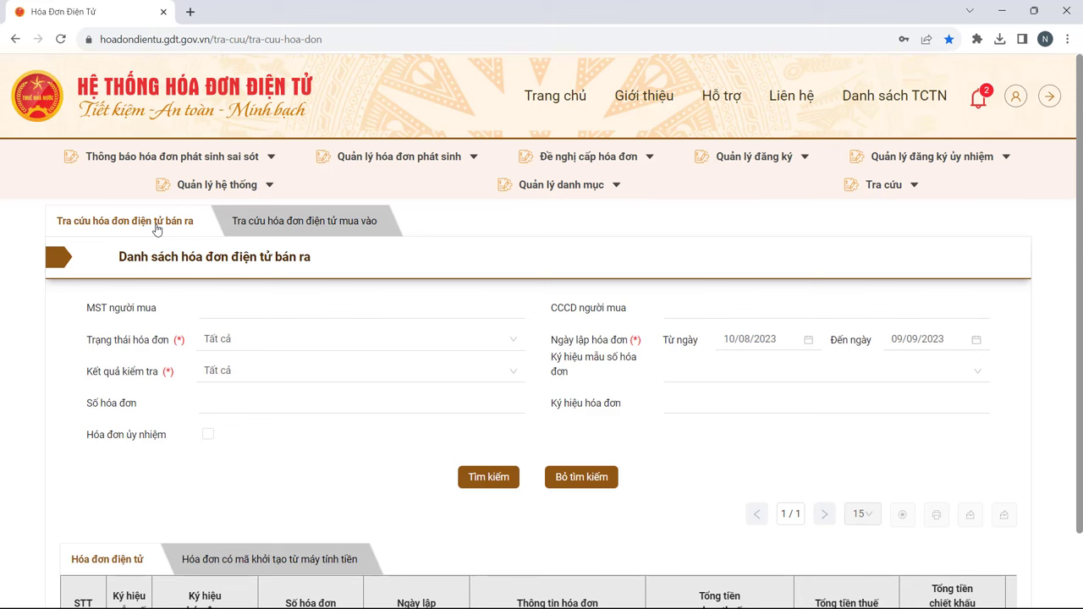
Step: Switch to the purchase-invoice lookup and change the date range to 01/06/2023–30/06/2023
drag(345, 264, 222, 257)
click(307, 229)
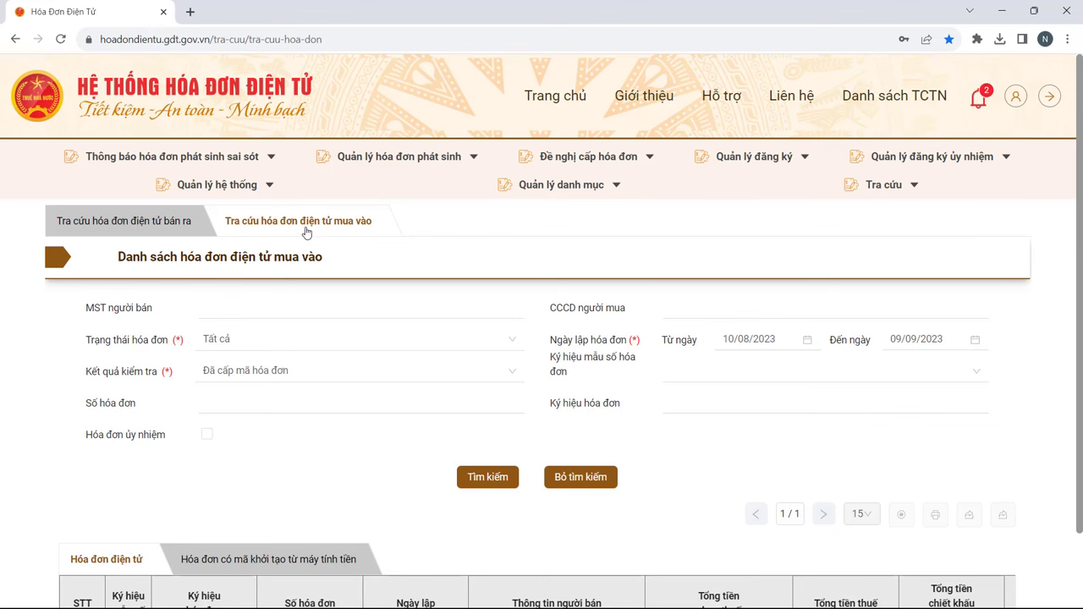
click(306, 233)
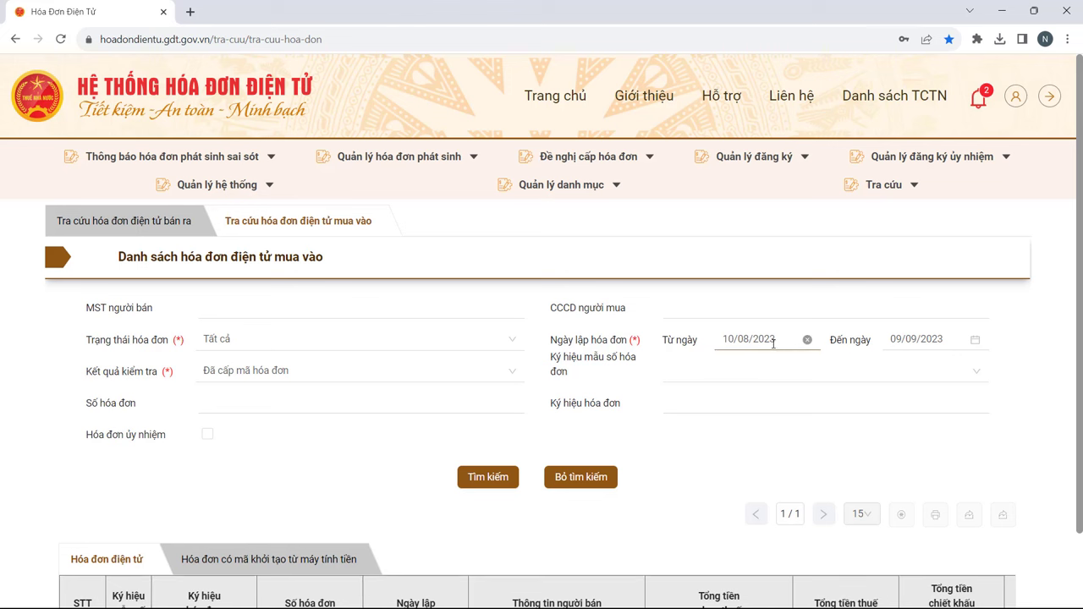
drag(779, 341, 662, 343)
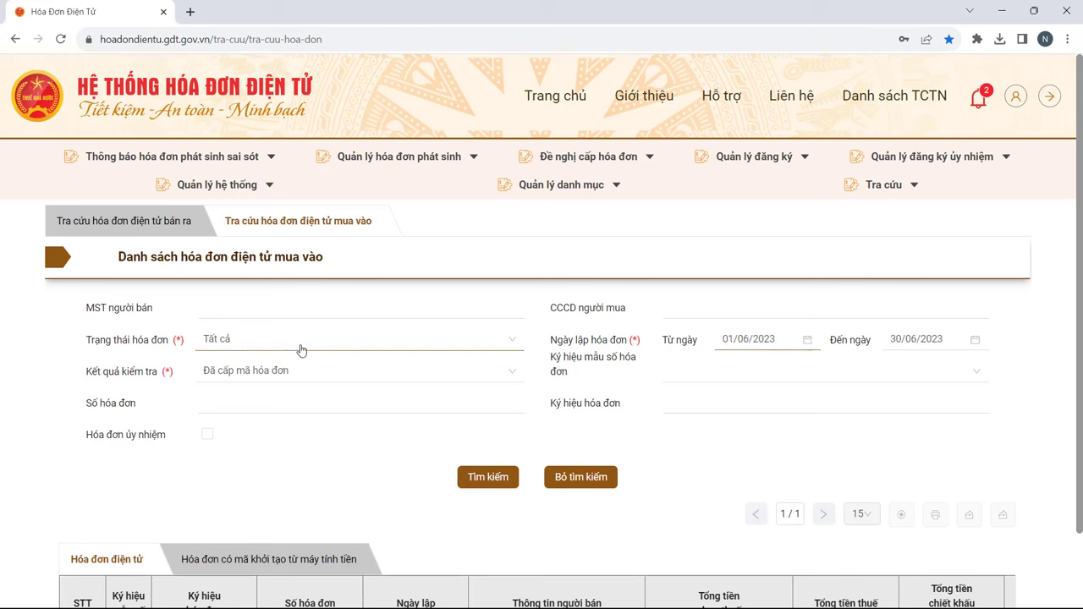
click(500, 350)
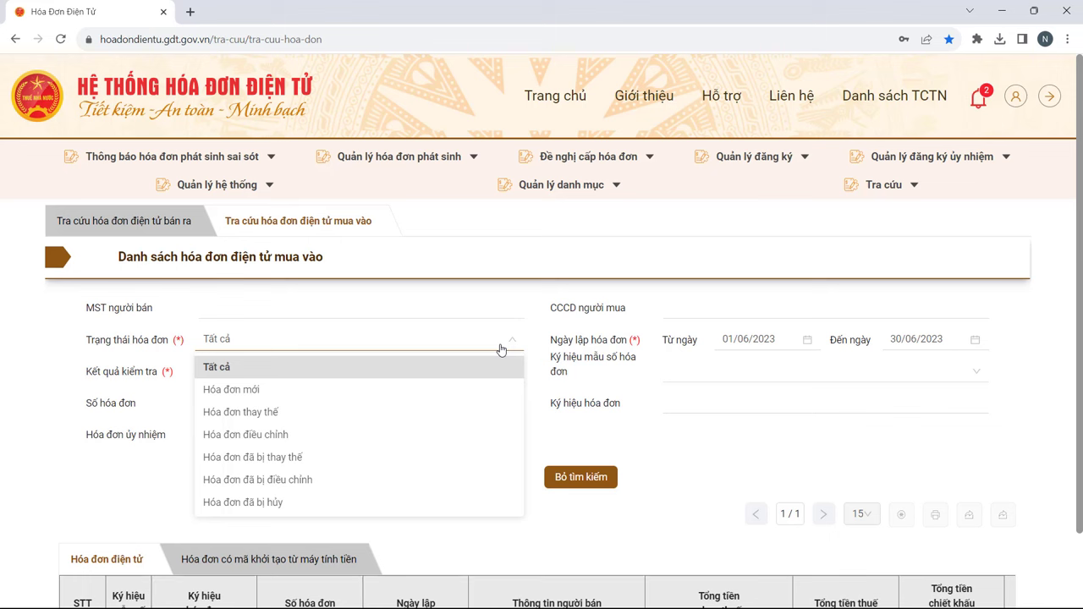
Step: Leave Trạng thái hóa đơn at Tất cả and bring up the Kết quả kiểm tra options
click(506, 342)
click(508, 341)
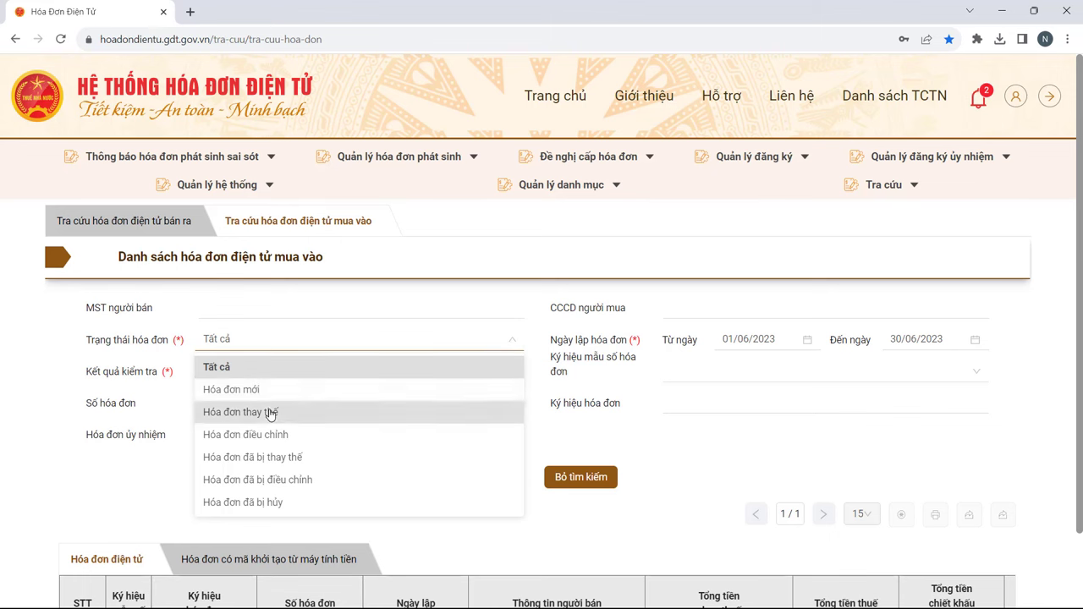
click(447, 345)
click(321, 379)
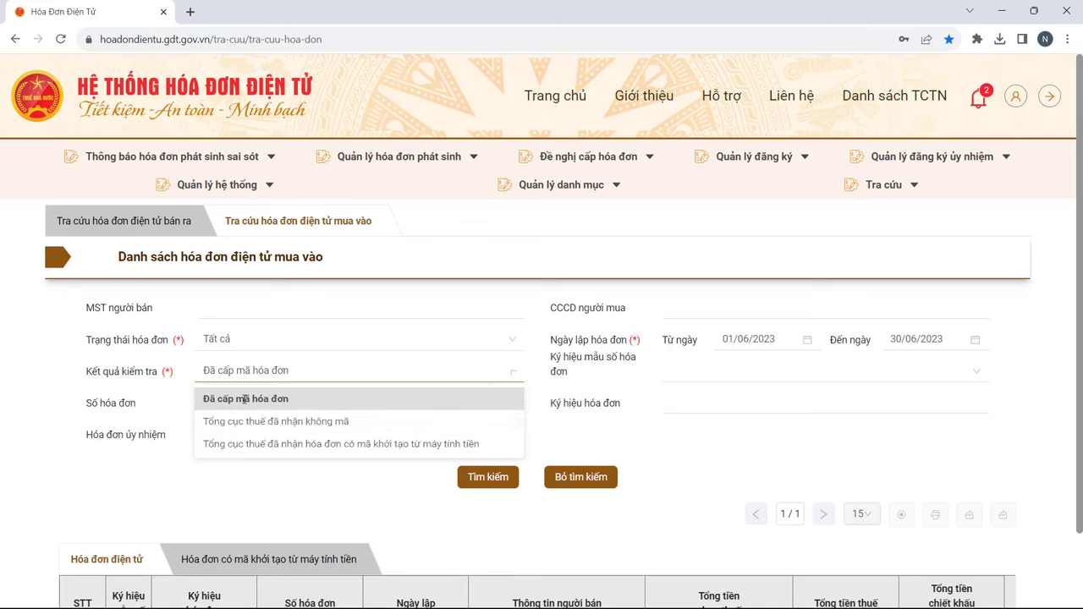
Step: Keep Đã cấp mã hóa đơn as check result and search, finding invoice 4133
click(244, 399)
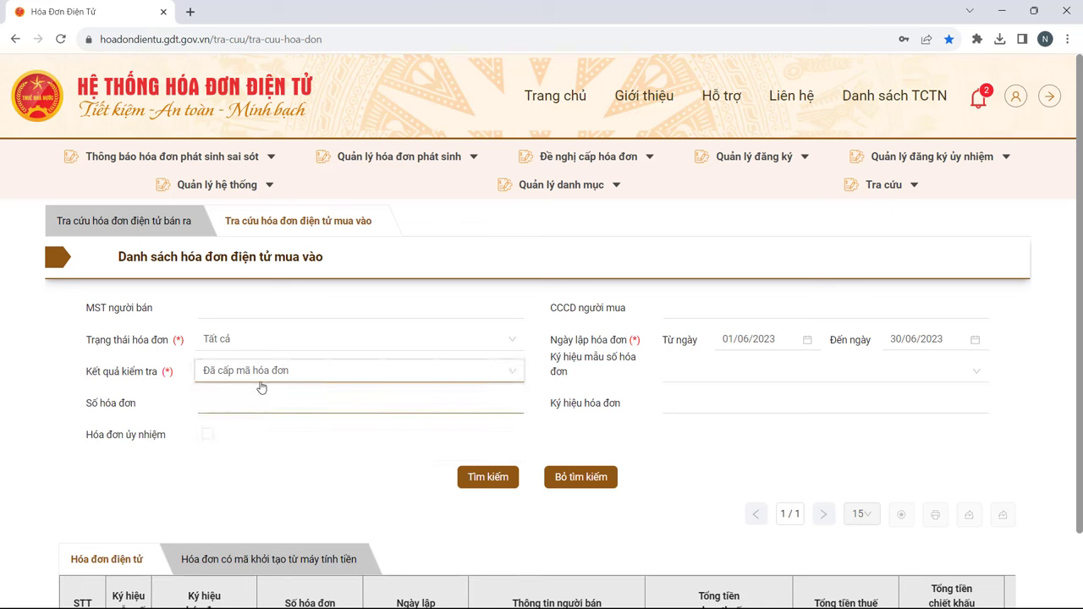
click(489, 477)
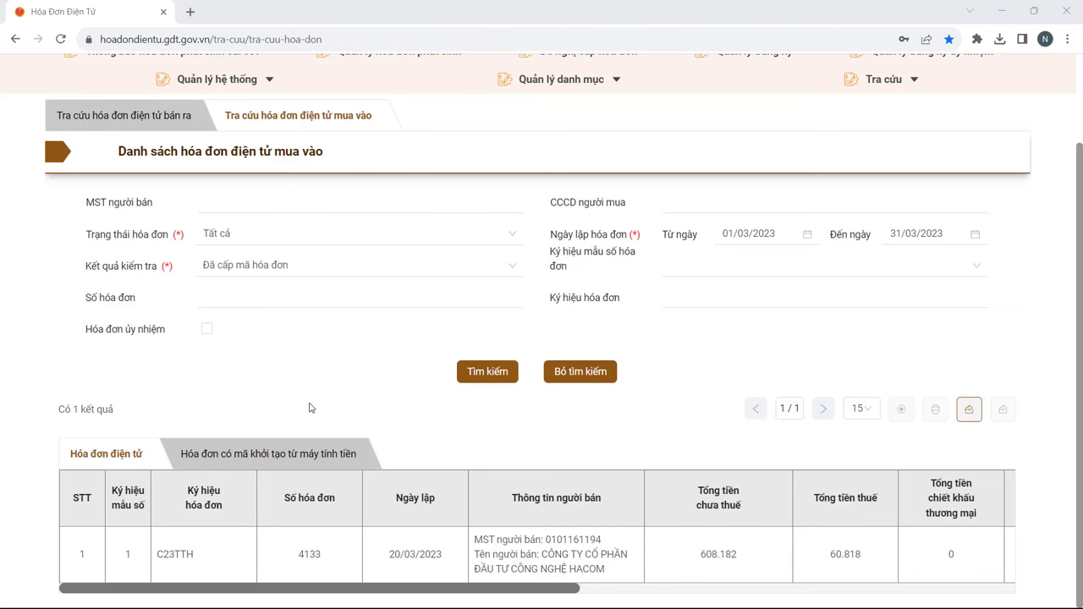
Step: Export the purchase results to DANH SÁCH HÓA ĐƠN.xlsx and open it in Excel
click(279, 457)
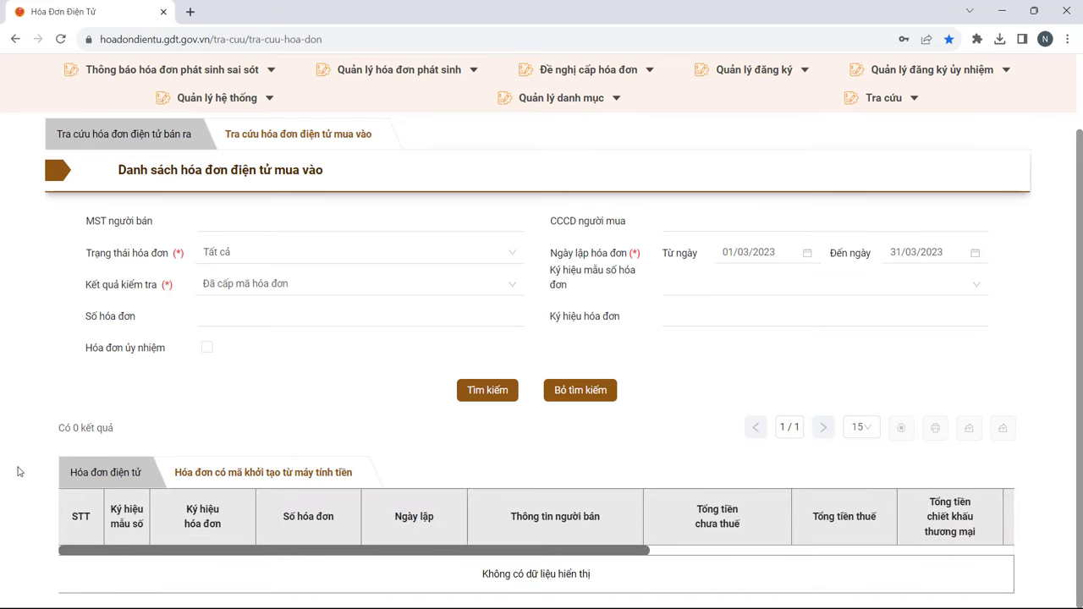
click(105, 472)
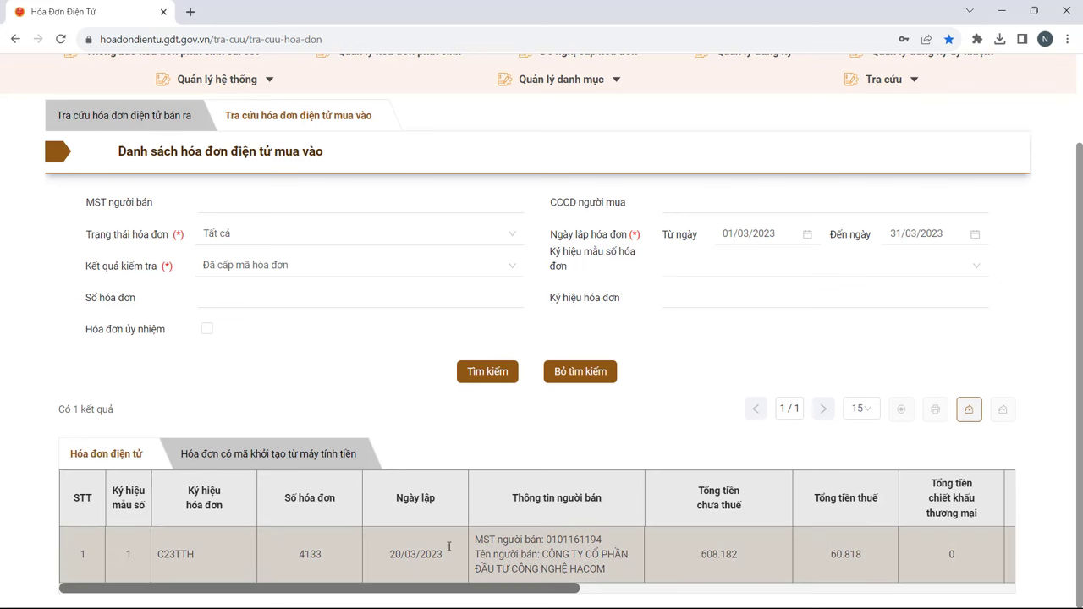
click(970, 411)
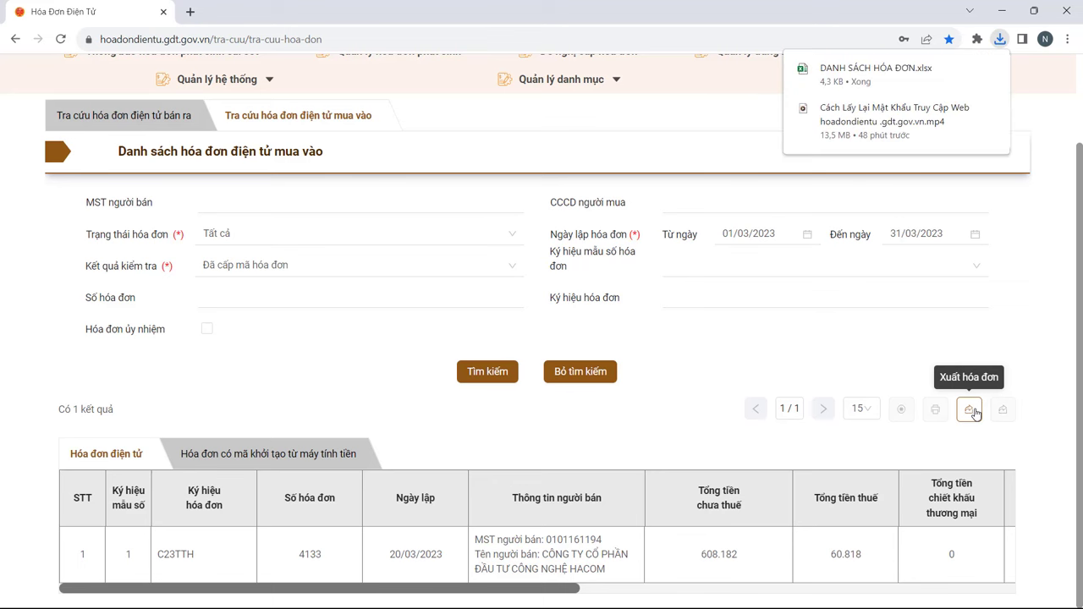
click(855, 75)
click(722, 171)
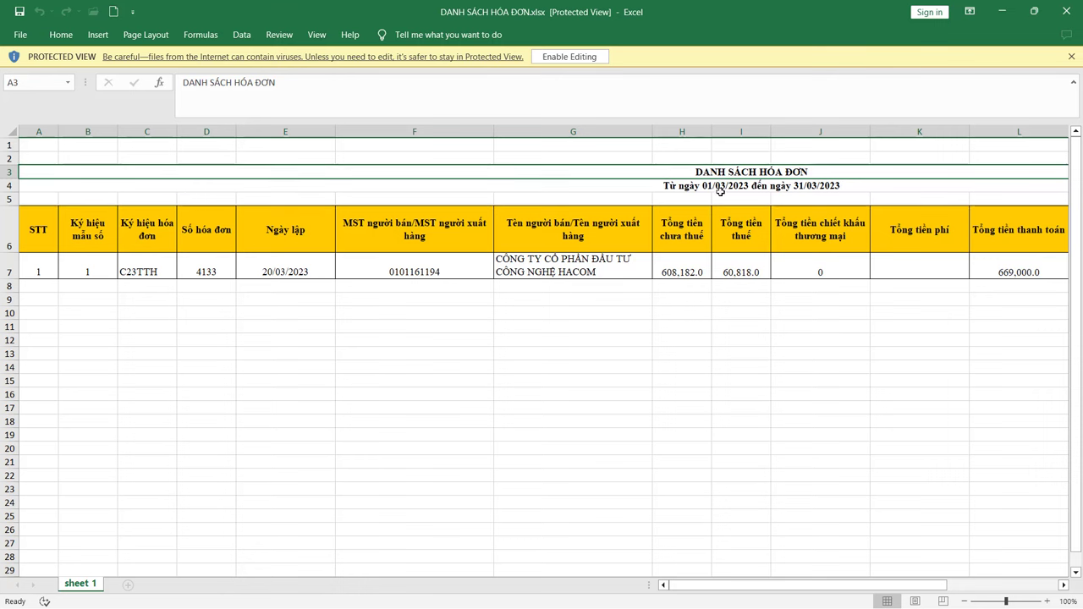
Step: Inspect the date range row, seller name G7 and pre-tax amount H7, then return to Chrome
click(720, 189)
click(563, 266)
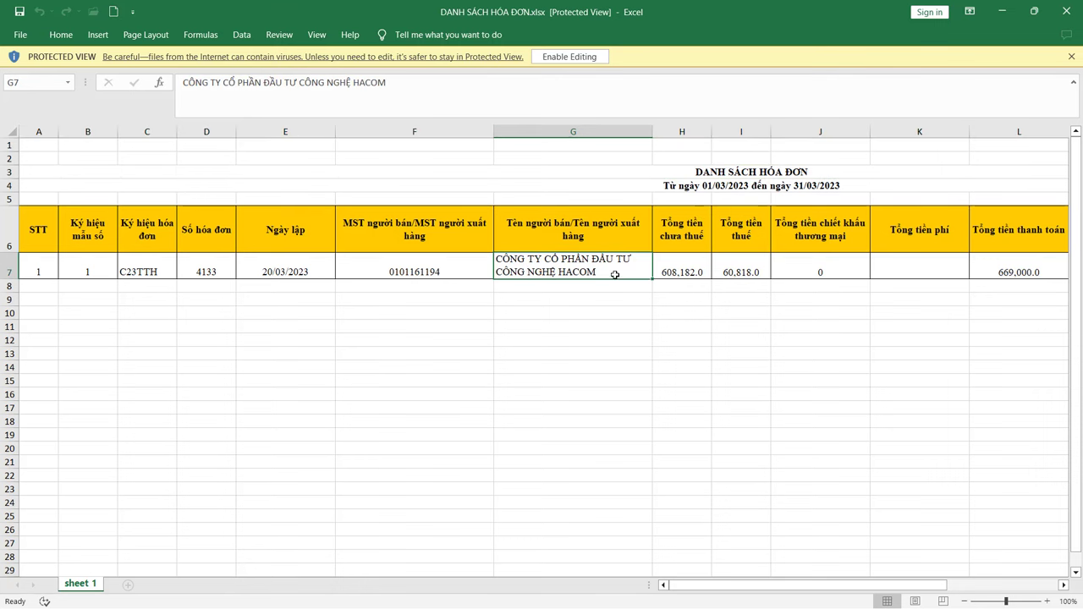
click(682, 271)
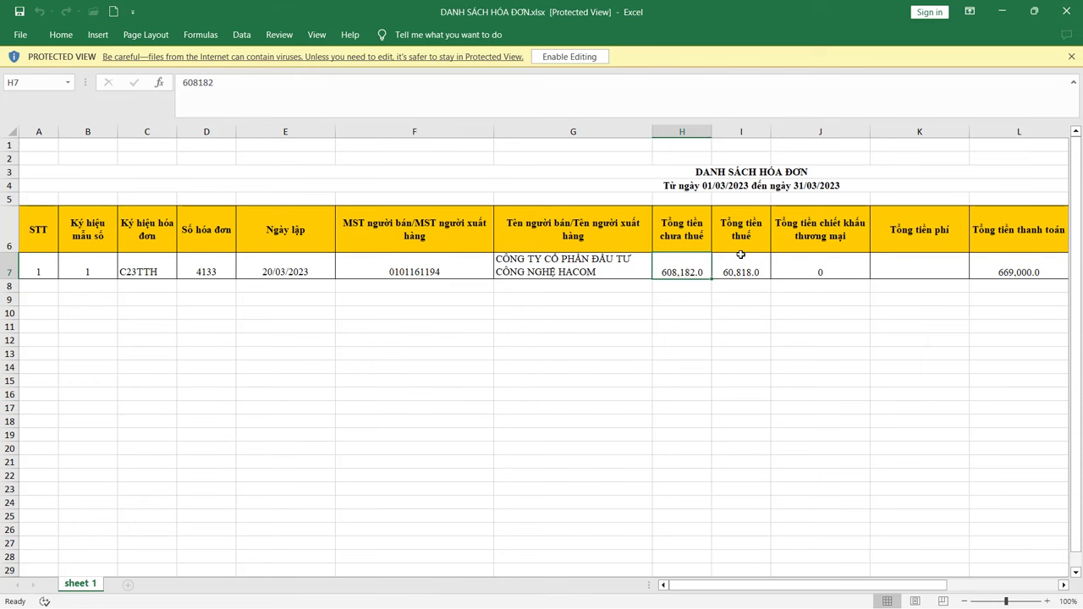
key(alt+Tab)
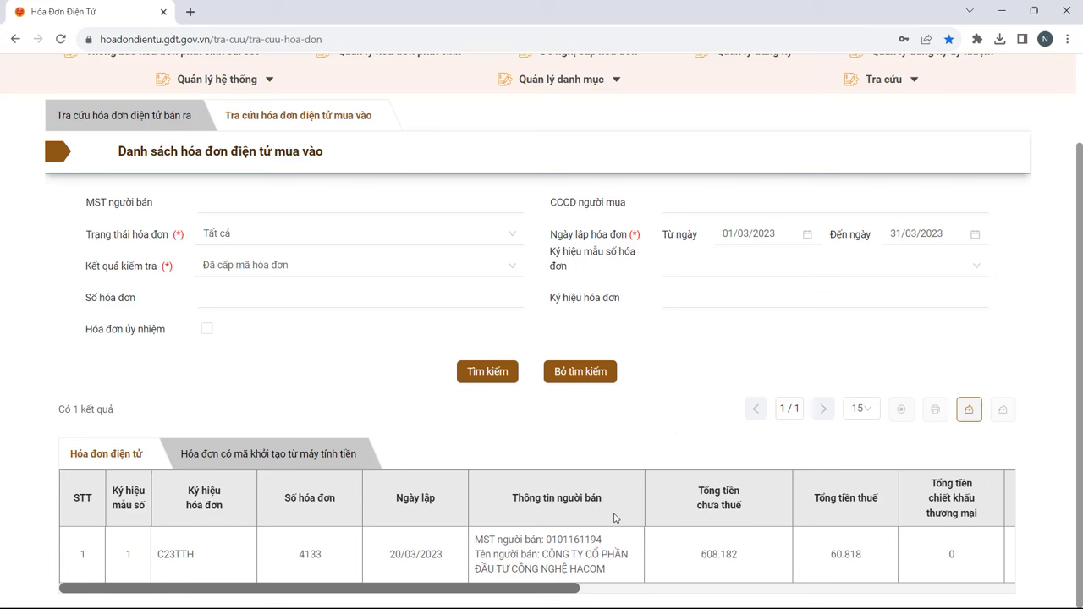
Step: Open invoice 4133 in the viewer and read its product name and MCCQT code
click(536, 554)
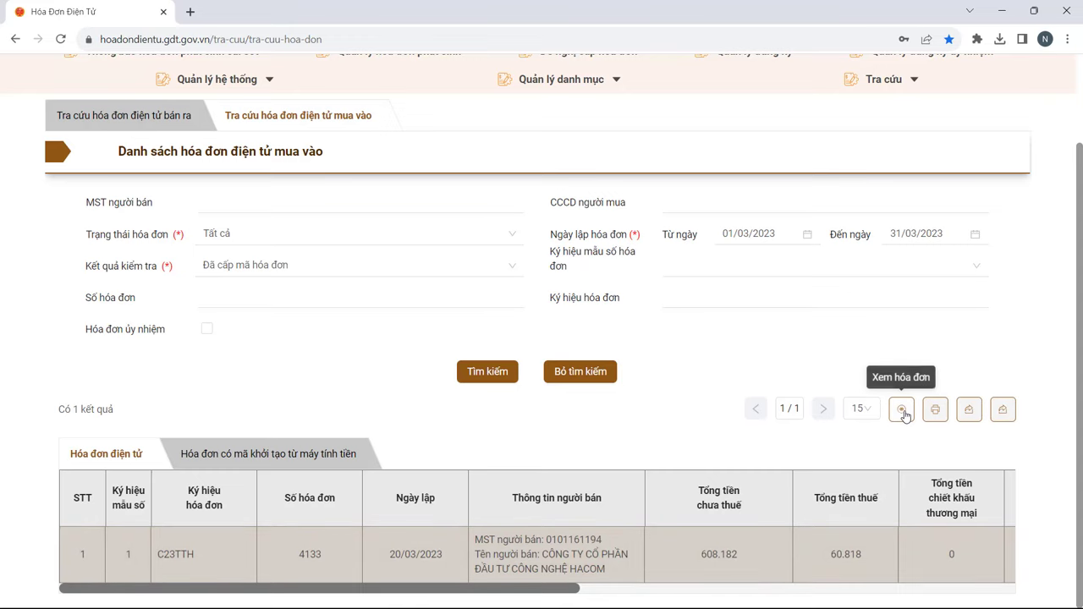
click(903, 411)
scroll(538, 338, down, 5)
scroll(538, 338, up, 4)
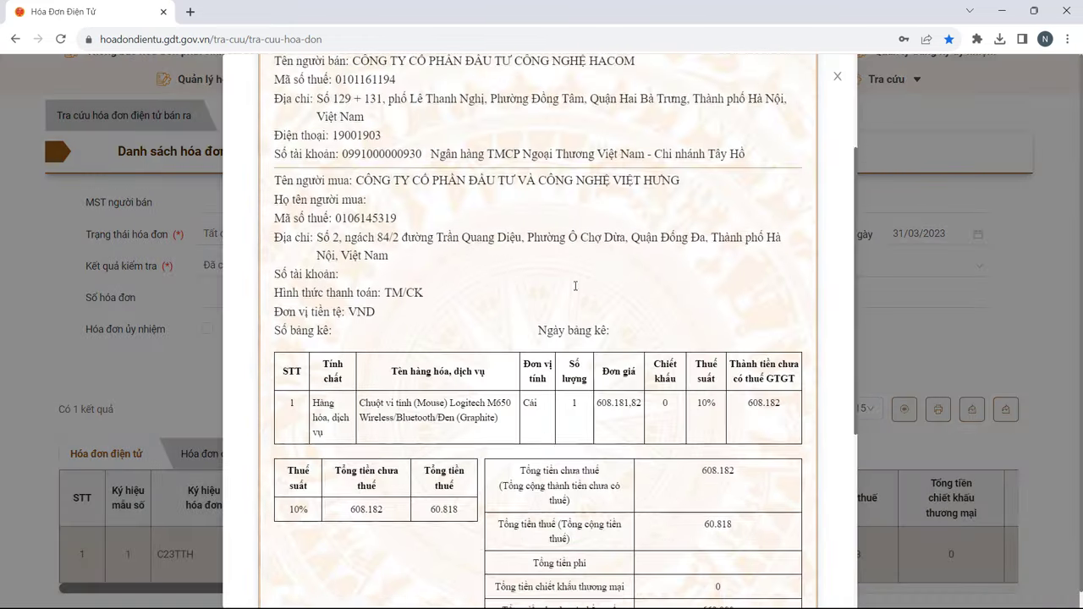
drag(382, 513, 451, 527)
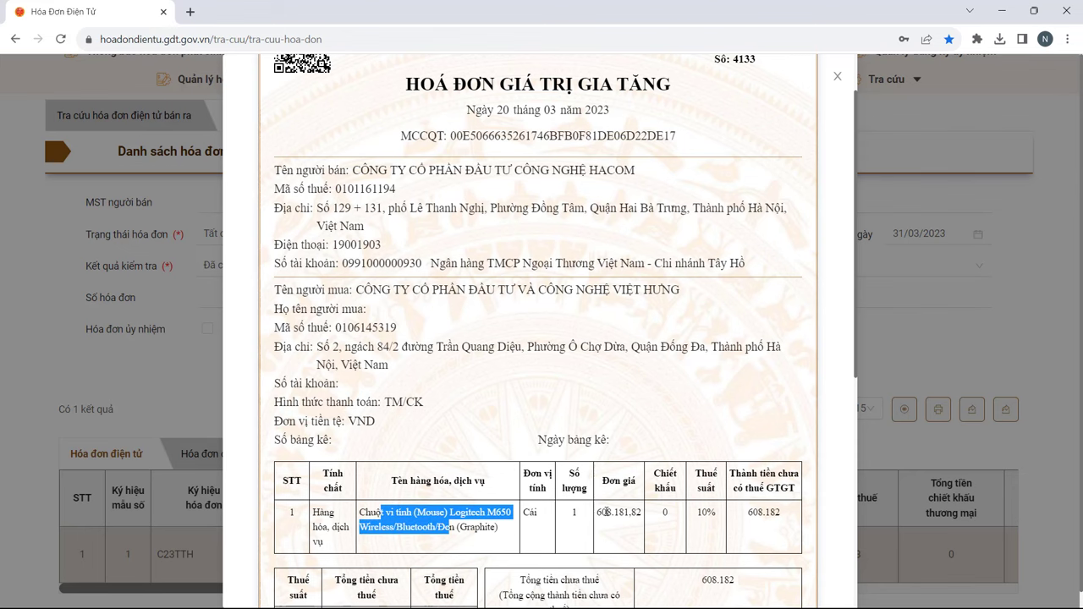
drag(602, 512, 670, 519)
scroll(673, 518, down, 5)
scroll(681, 441, up, 4)
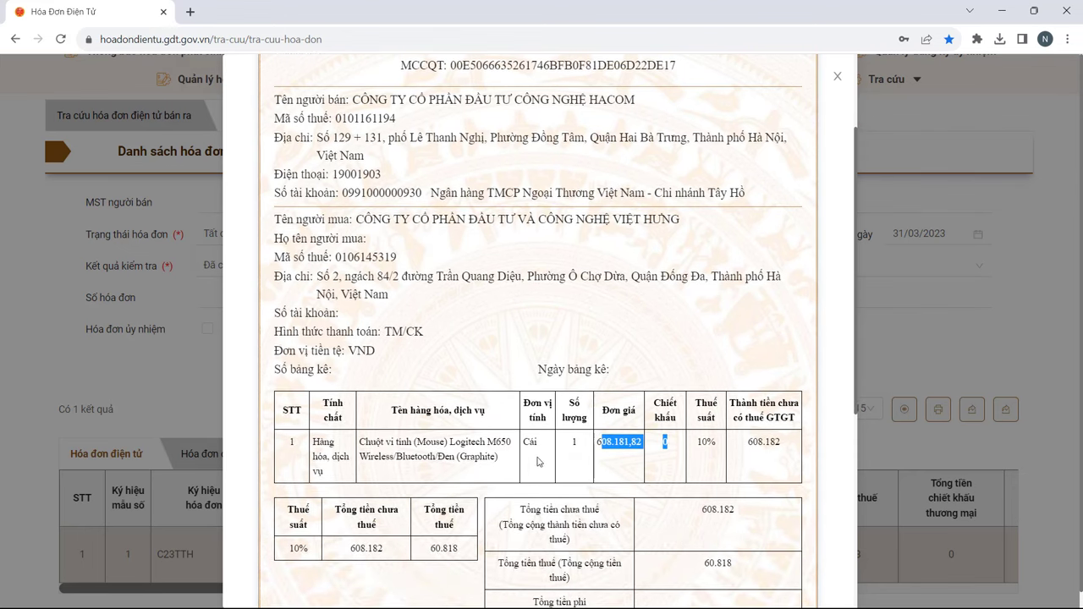
scroll(619, 412, down, 3)
scroll(508, 304, up, 5)
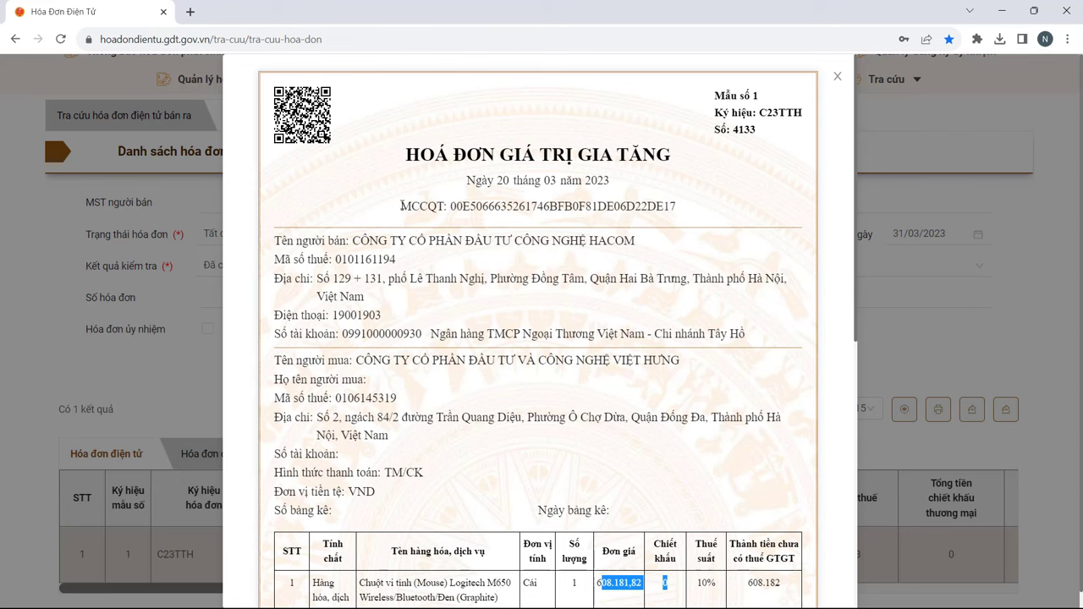
drag(403, 206, 741, 211)
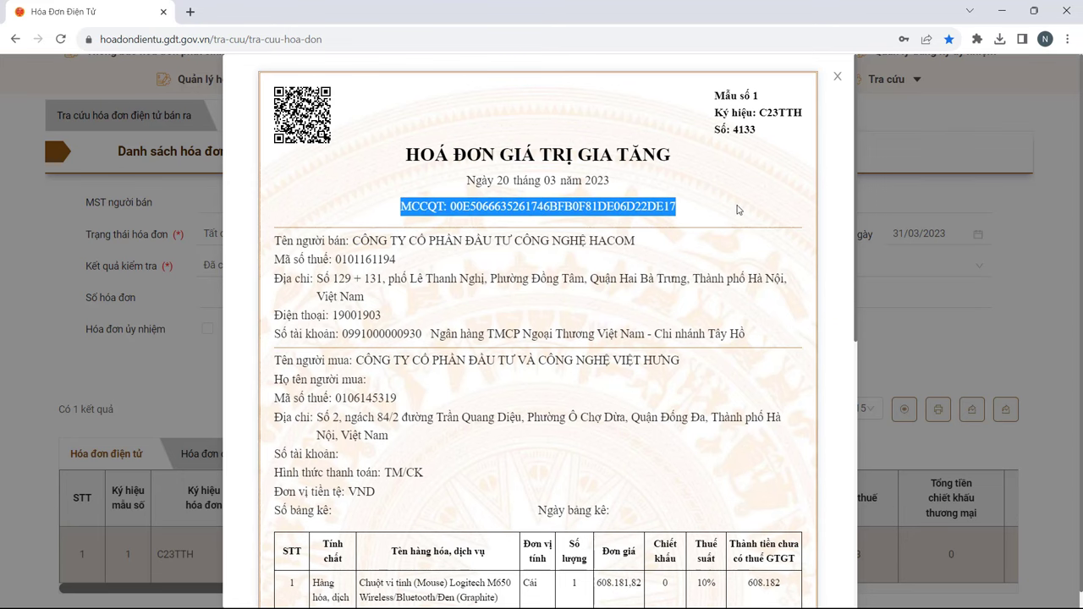
Step: Close the viewer and search with check result Tổng cục thuế đã nhận không mã, finding invoice 48162
click(838, 77)
scroll(345, 396, up, 2)
scroll(345, 395, up, 1)
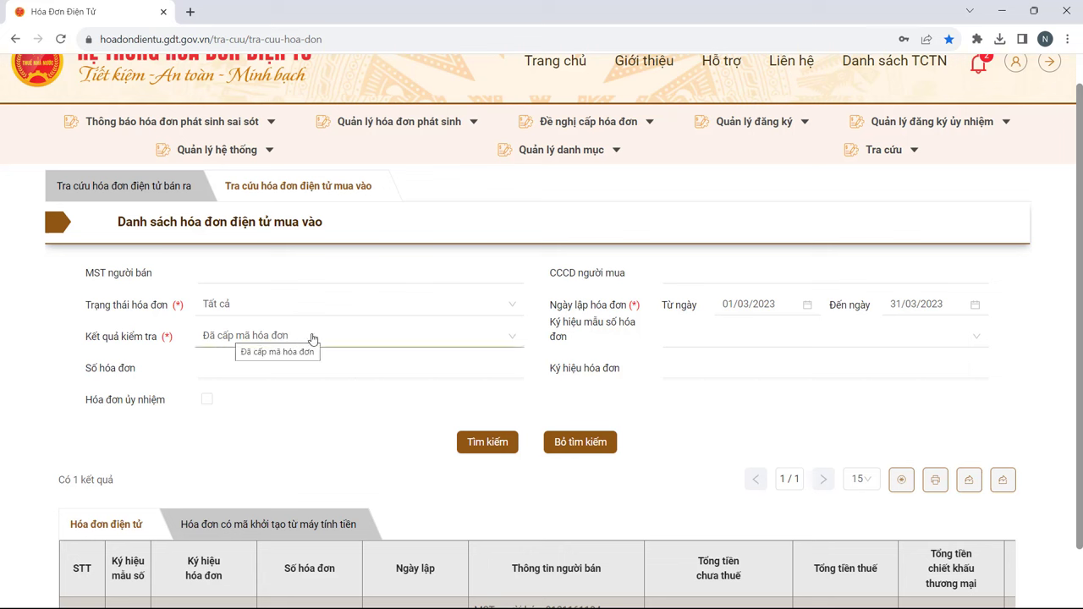
click(518, 341)
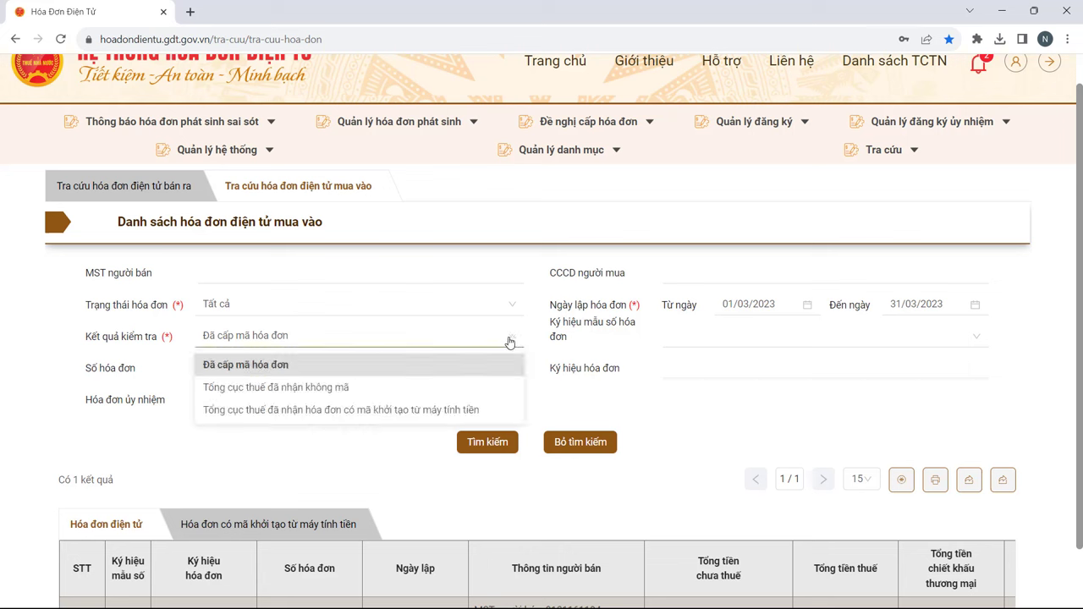
click(312, 387)
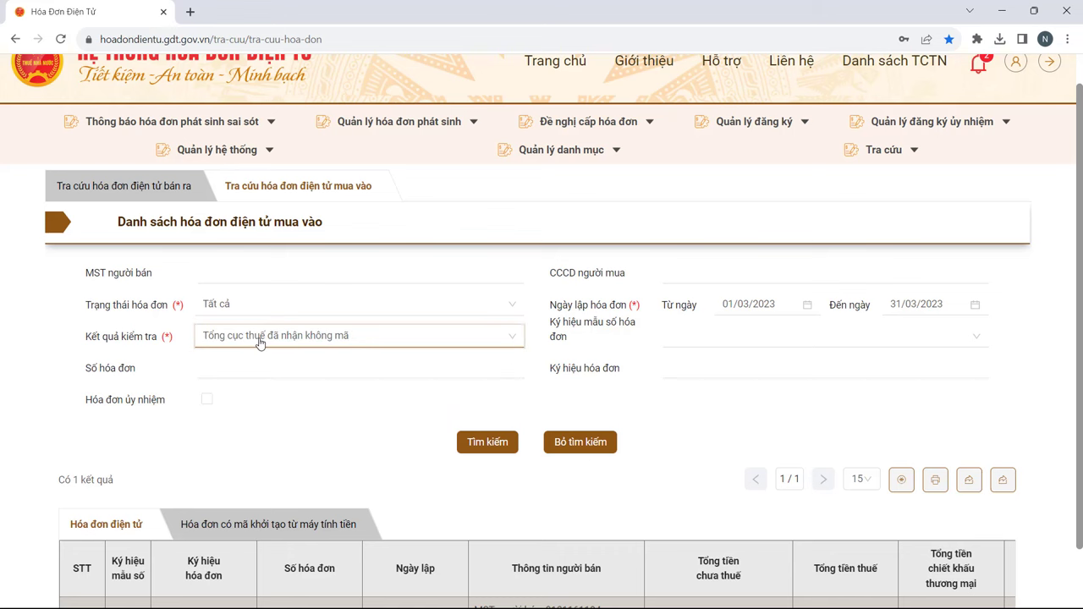
click(468, 443)
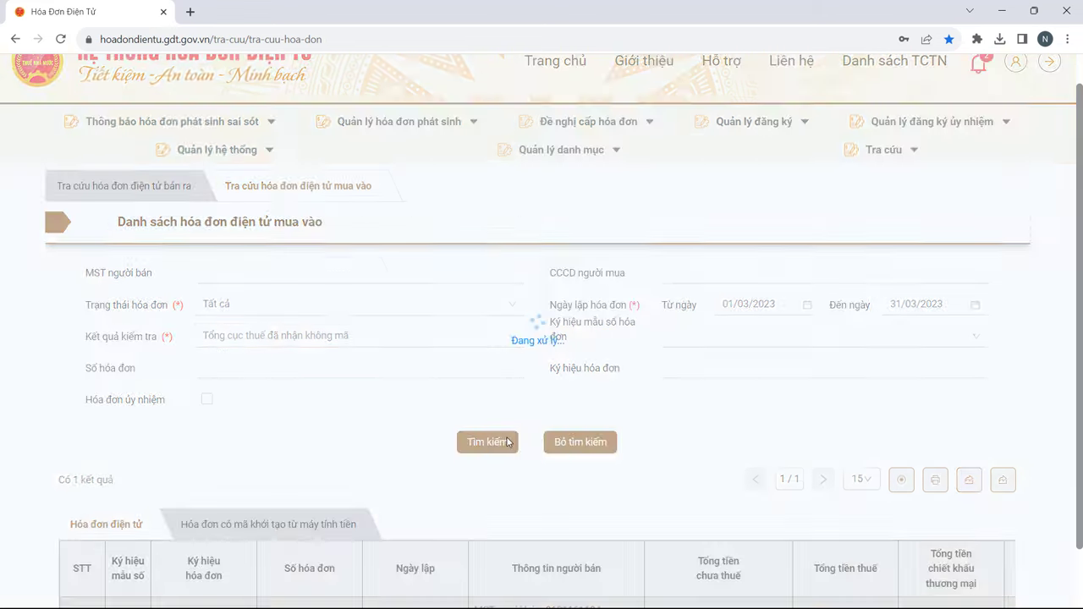
scroll(520, 430, down, 2)
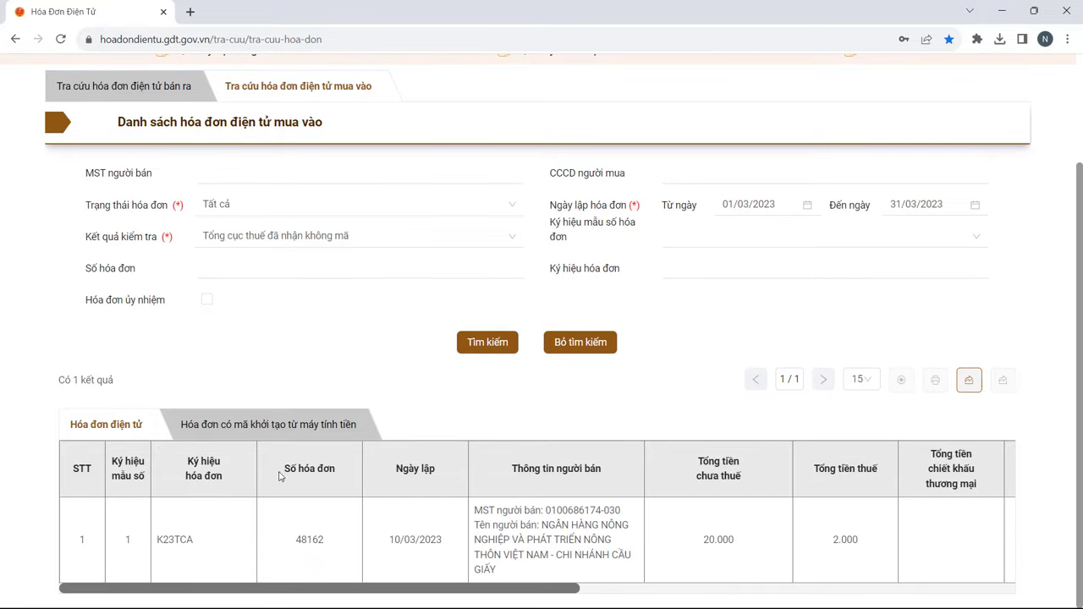
click(425, 539)
click(902, 379)
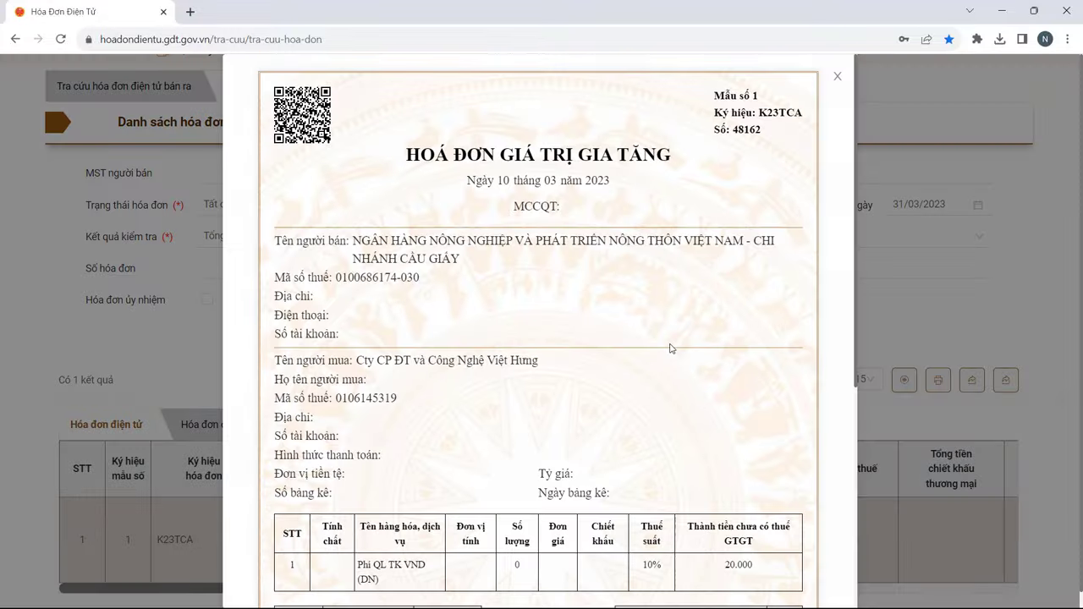
scroll(653, 386, down, 3)
scroll(652, 387, down, 1)
drag(372, 354, 422, 353)
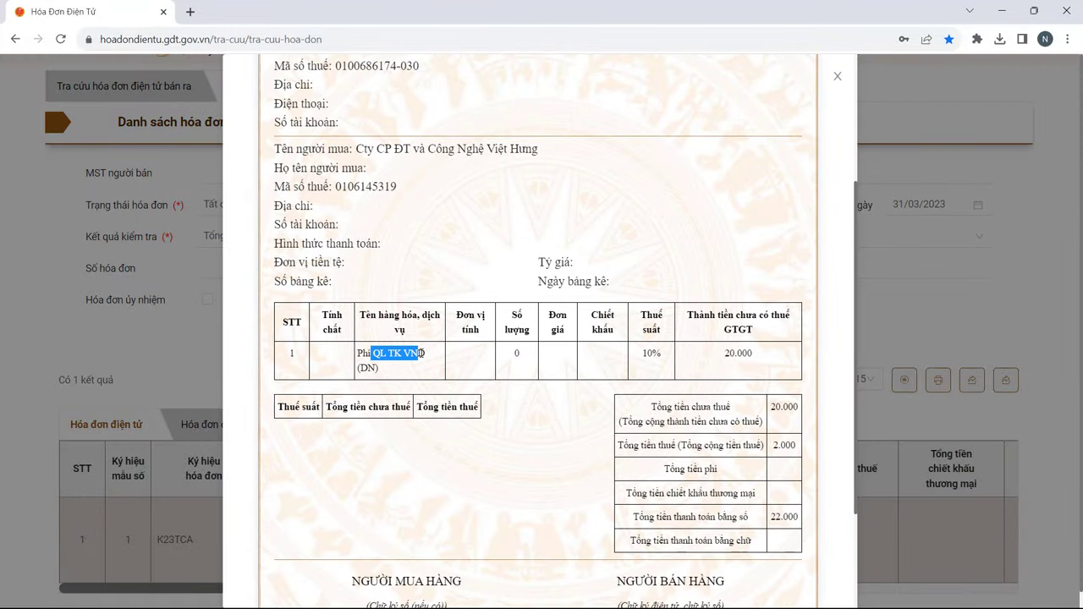
scroll(692, 374, up, 2)
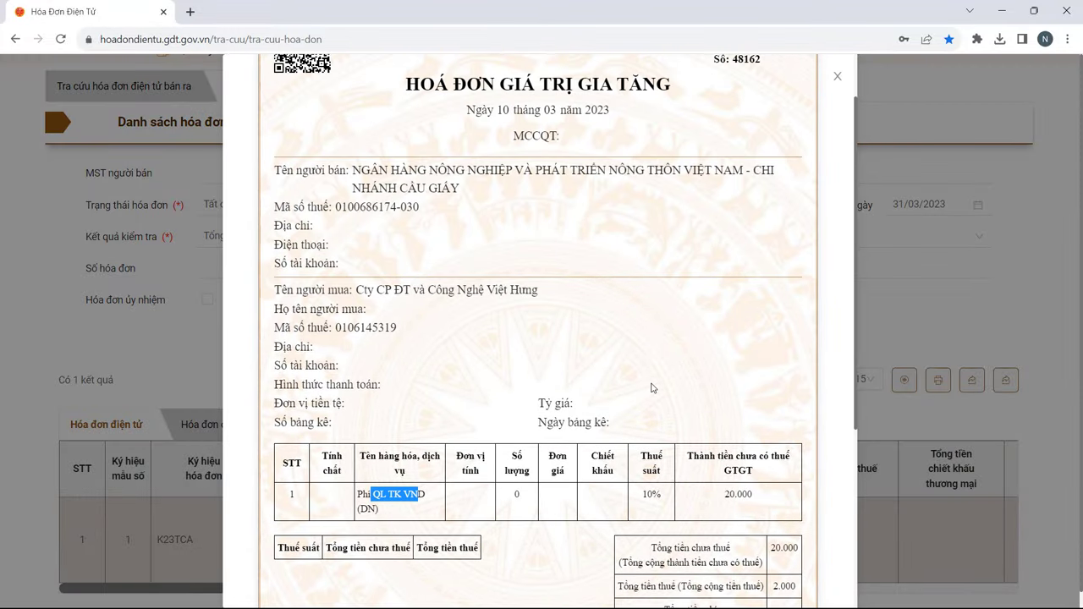
scroll(643, 369, up, 1)
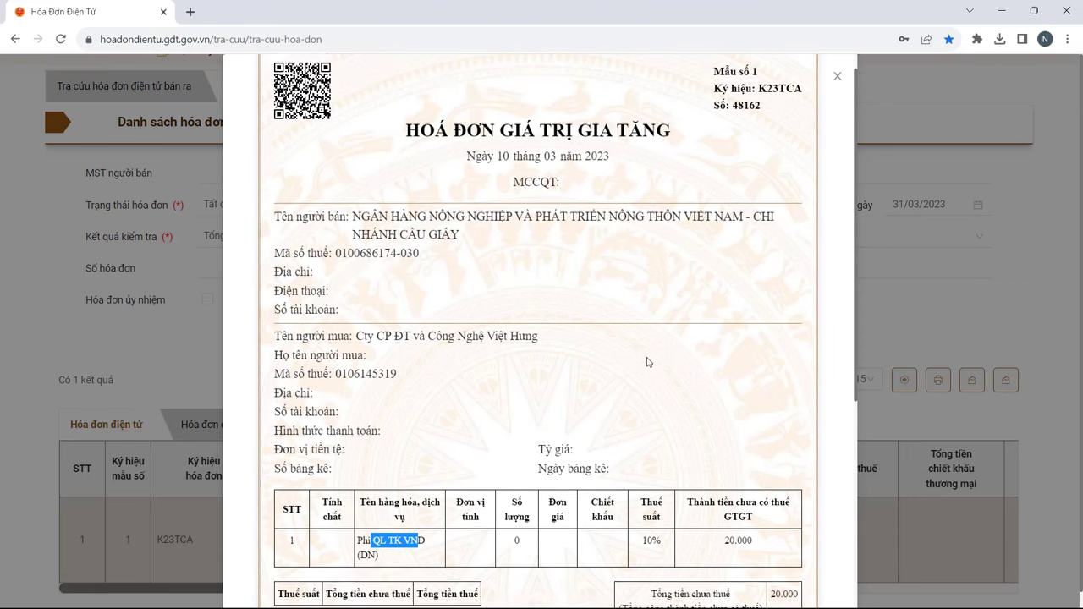
scroll(643, 369, down, 1)
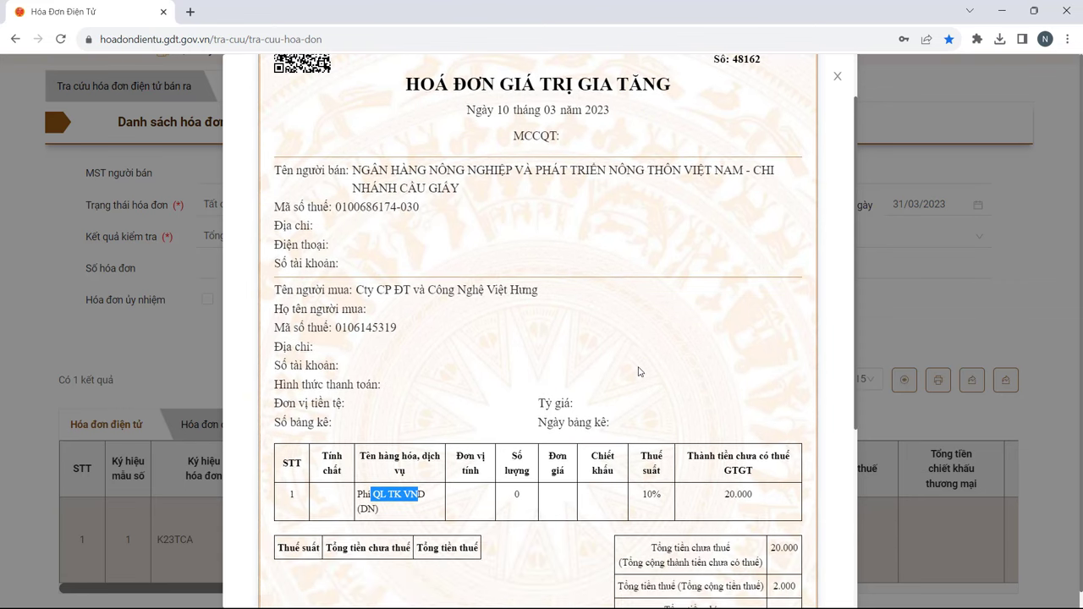
drag(722, 495, 745, 497)
scroll(762, 503, down, 2)
drag(772, 445, 806, 458)
key(Escape)
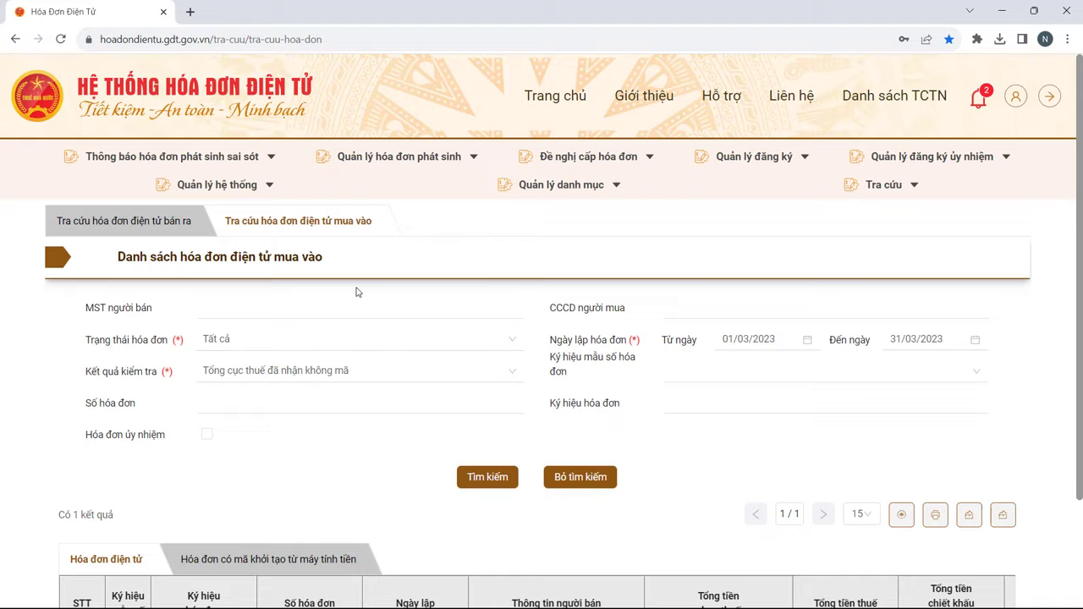
Step: Switch to the sales-invoice lookup, set dates 01/04/2023–30/04/2023, and keep status Tất cả
click(133, 224)
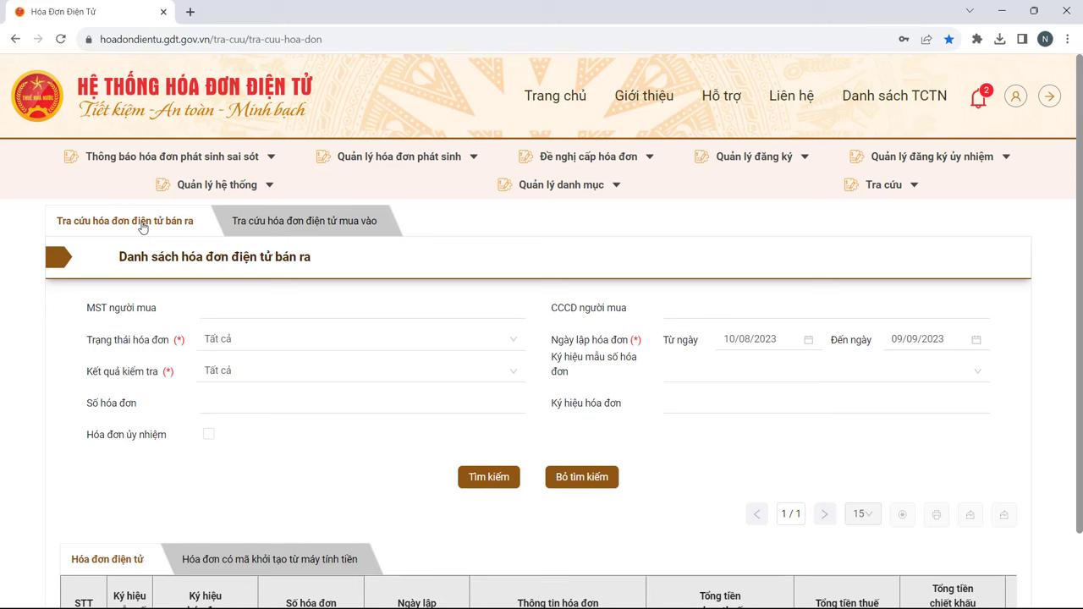
click(741, 350)
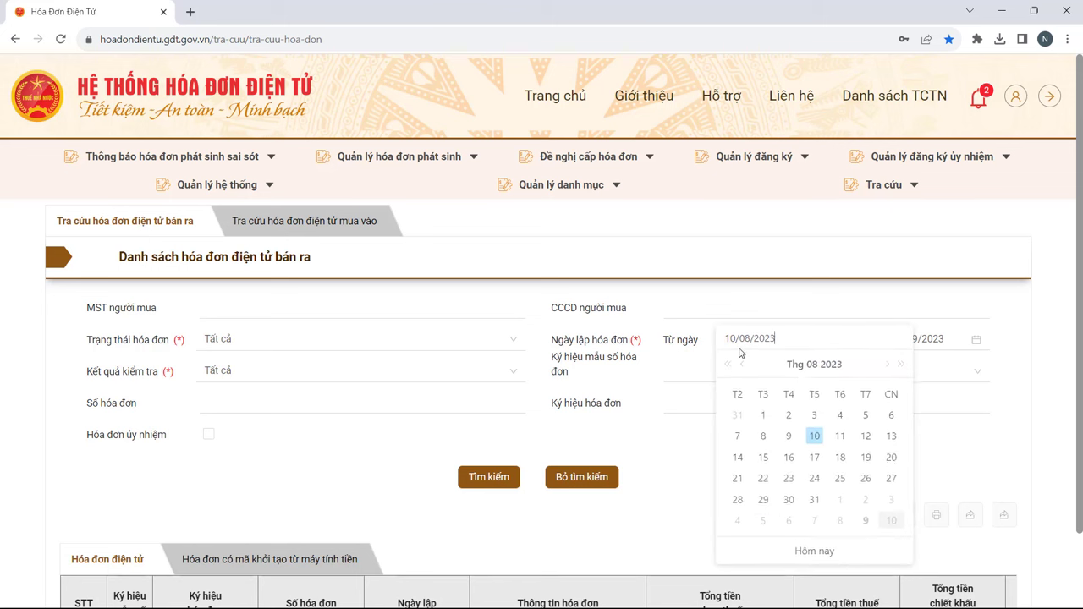
key(Escape)
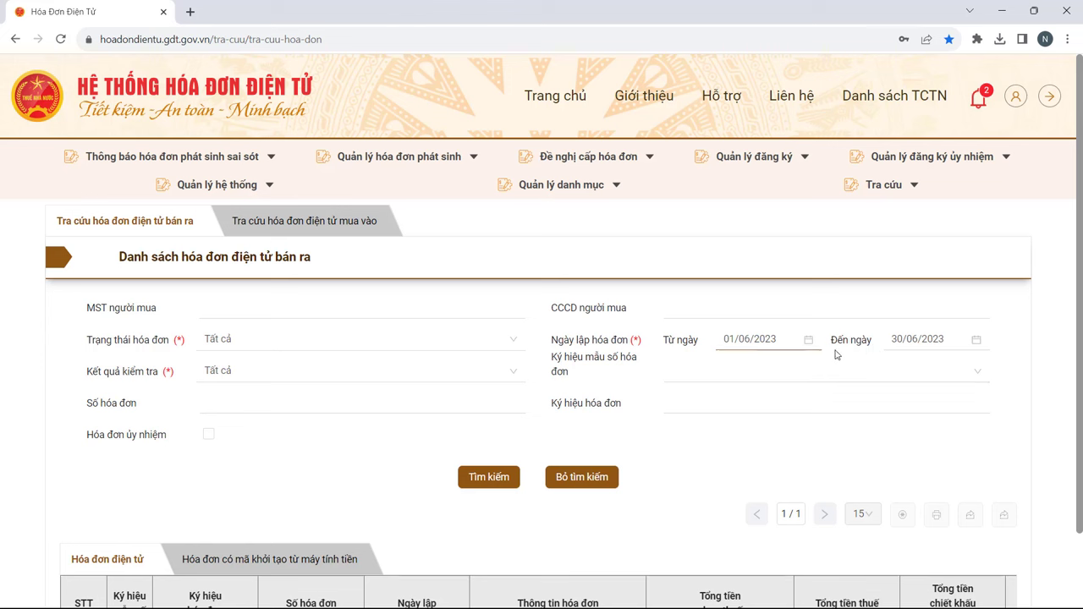
click(465, 343)
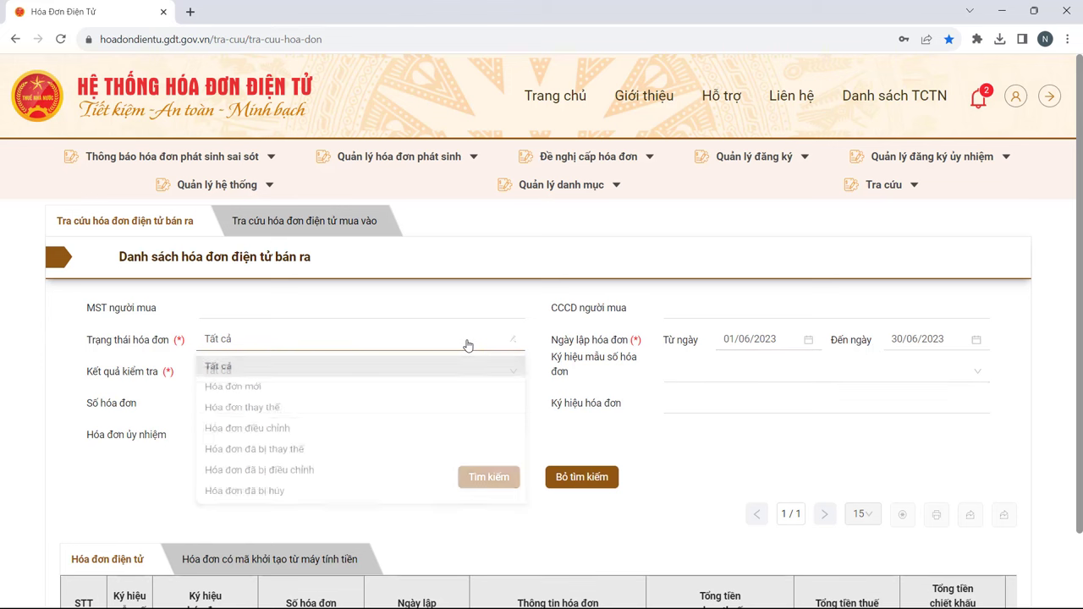
click(240, 345)
Step: Keep check result Tất cả and search, finding invoice C23TVH no. 10, pre-tax 3.550.000
click(250, 372)
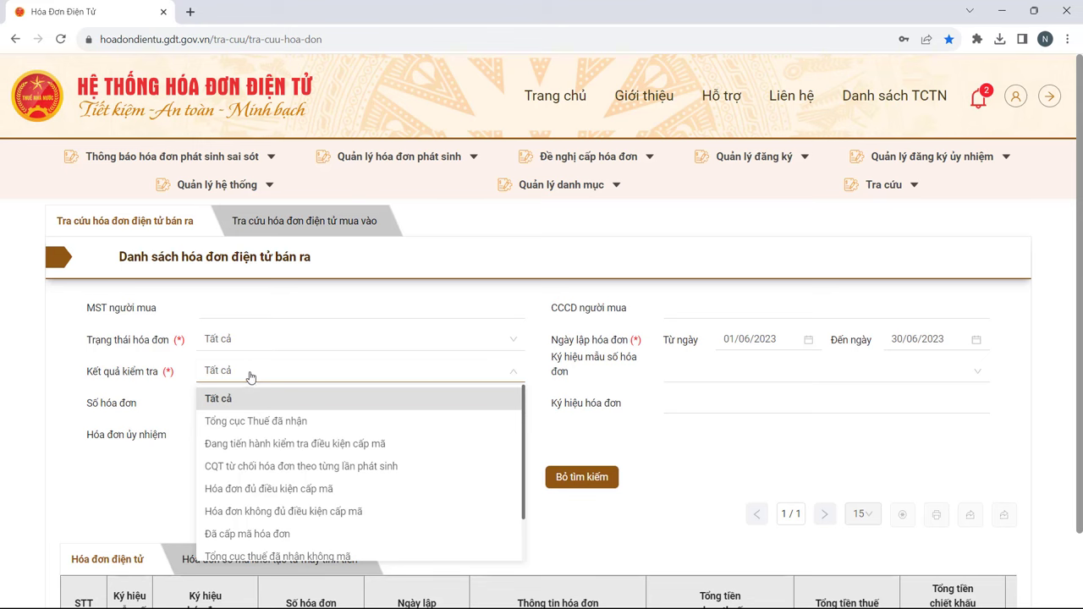
click(252, 375)
click(470, 479)
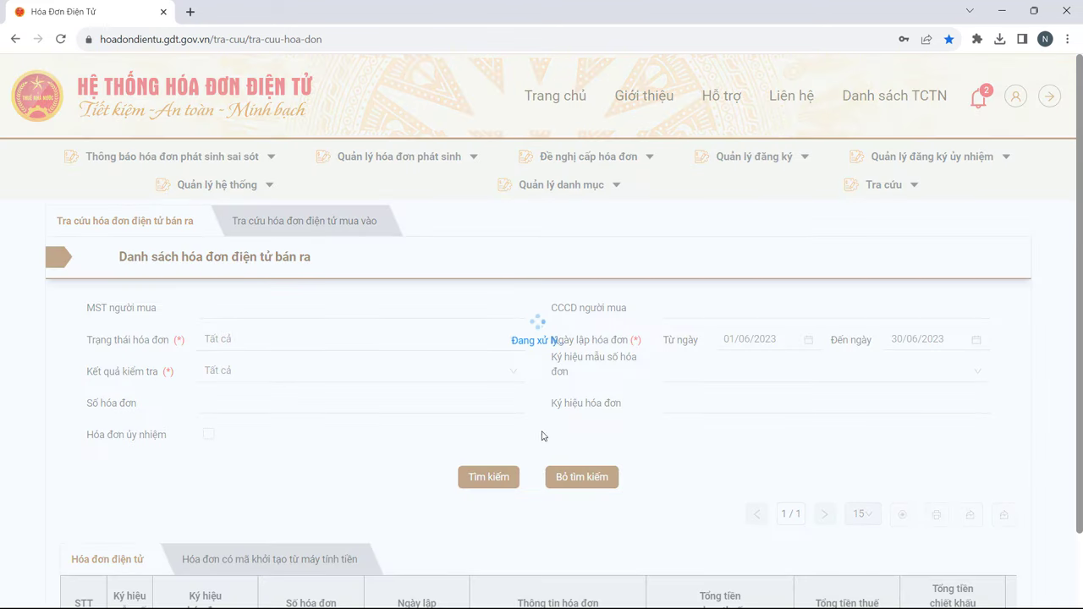
scroll(697, 366, down, 1)
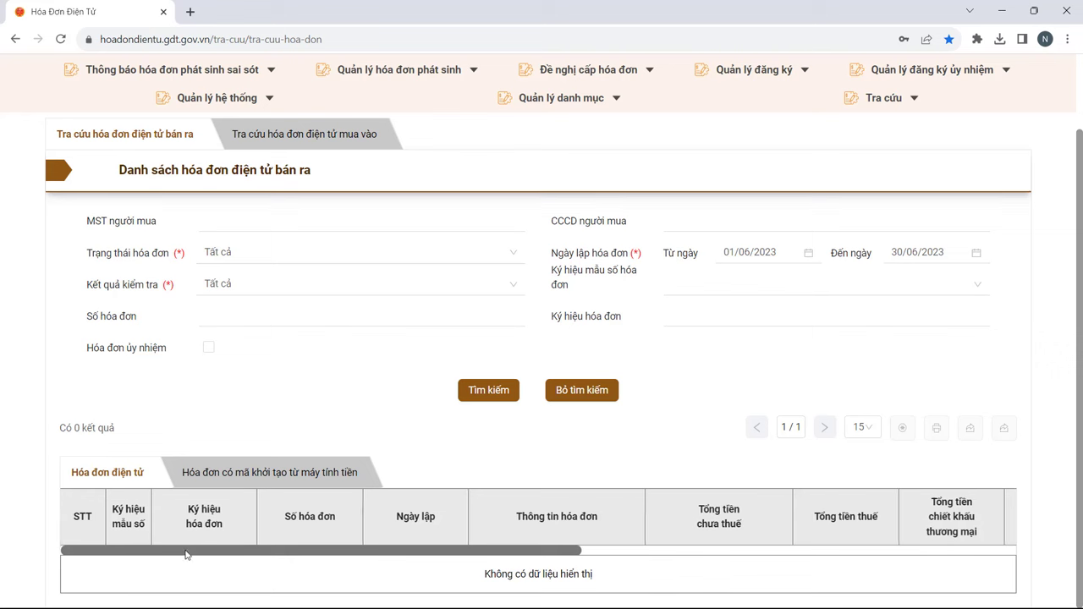
scroll(235, 554, right, 3)
scroll(186, 550, left, 3)
scroll(234, 557, right, 1)
drag(234, 557, 130, 551)
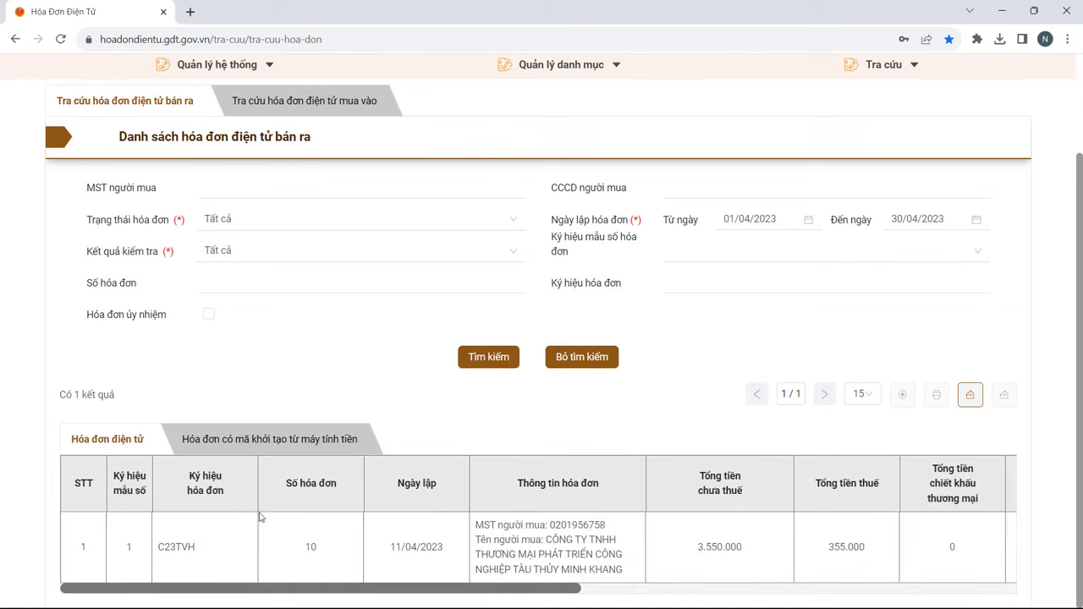
Step: Open sales invoice C23TVH number 10 in the invoice viewer, then close it
click(580, 551)
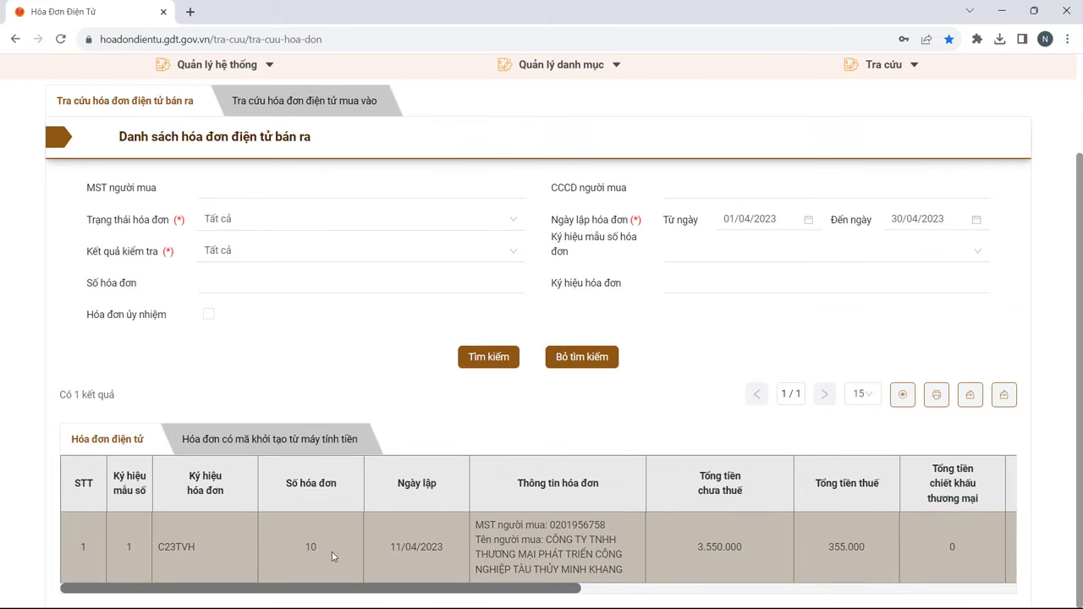
click(904, 396)
click(904, 400)
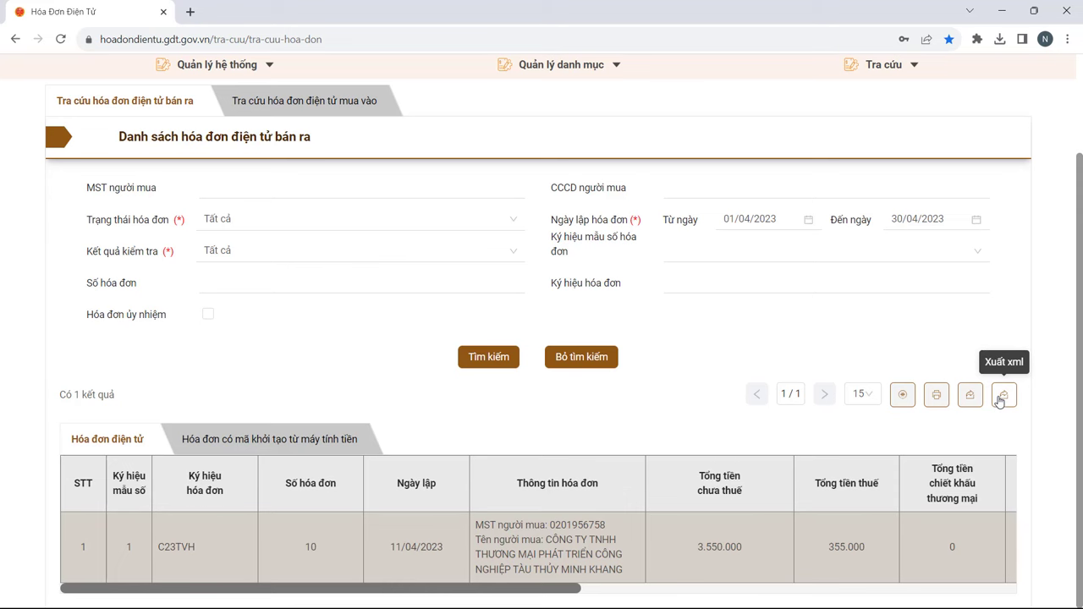
Step: Open the summary-table data lookup from Tra cứu, then return to the ketoanviethung.com lesson
scroll(818, 387, up, 2)
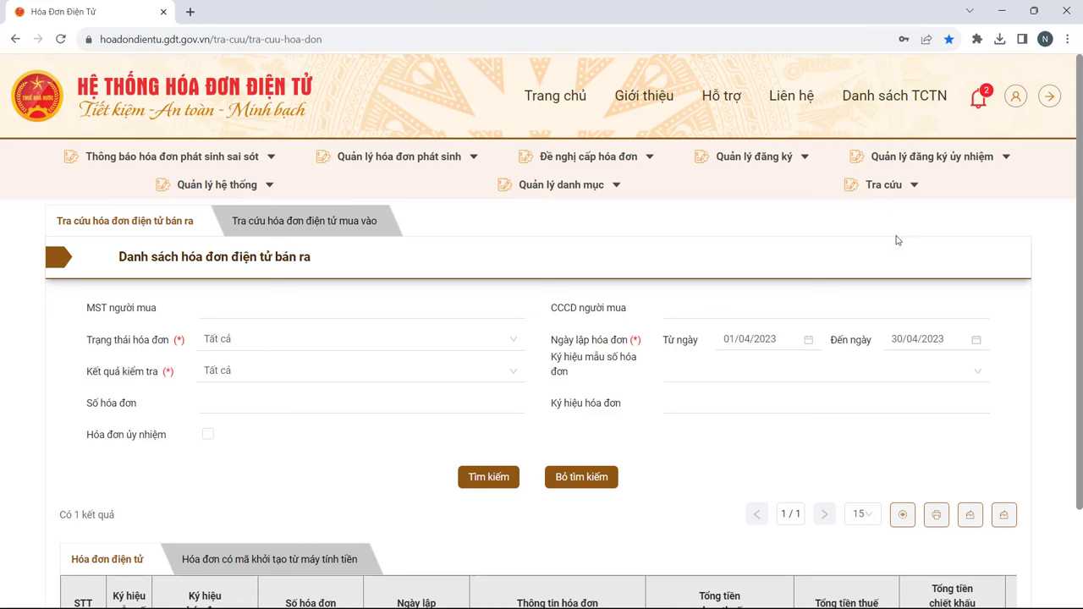
mouse_move(894, 191)
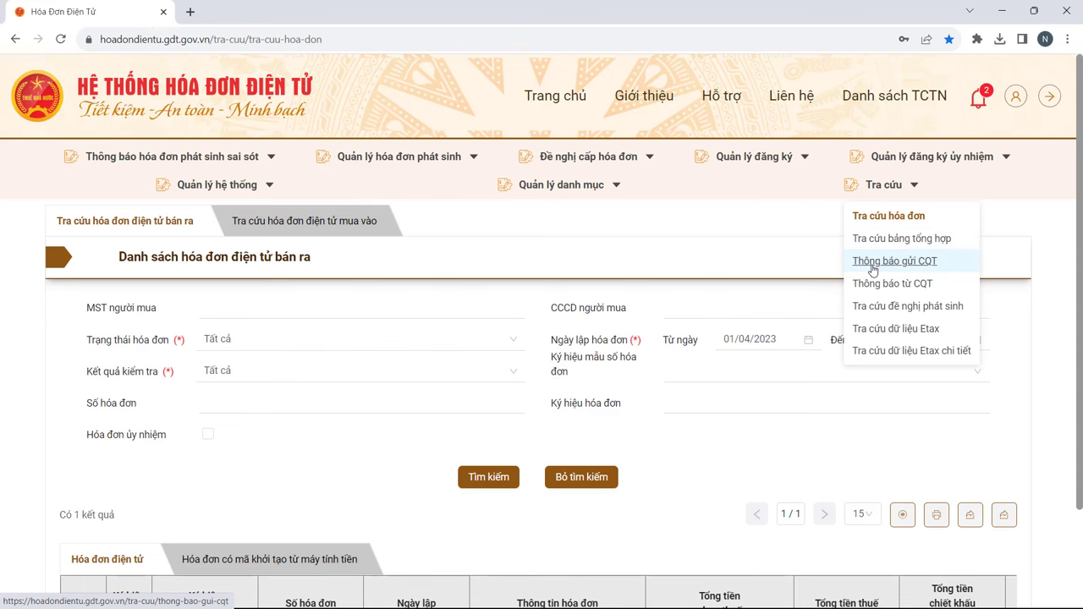
click(872, 263)
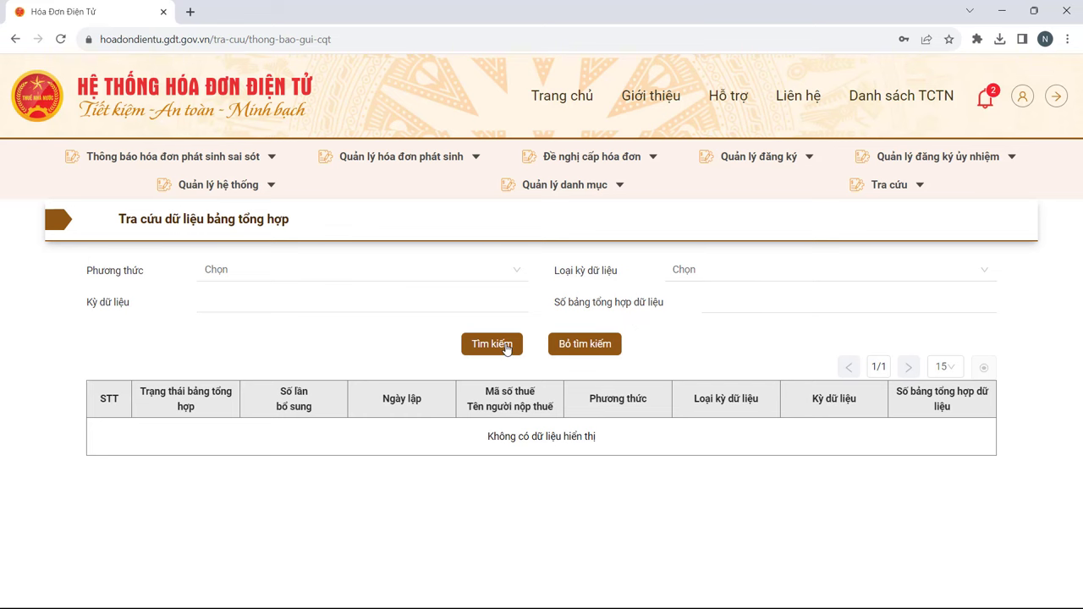
key(alt+Tab)
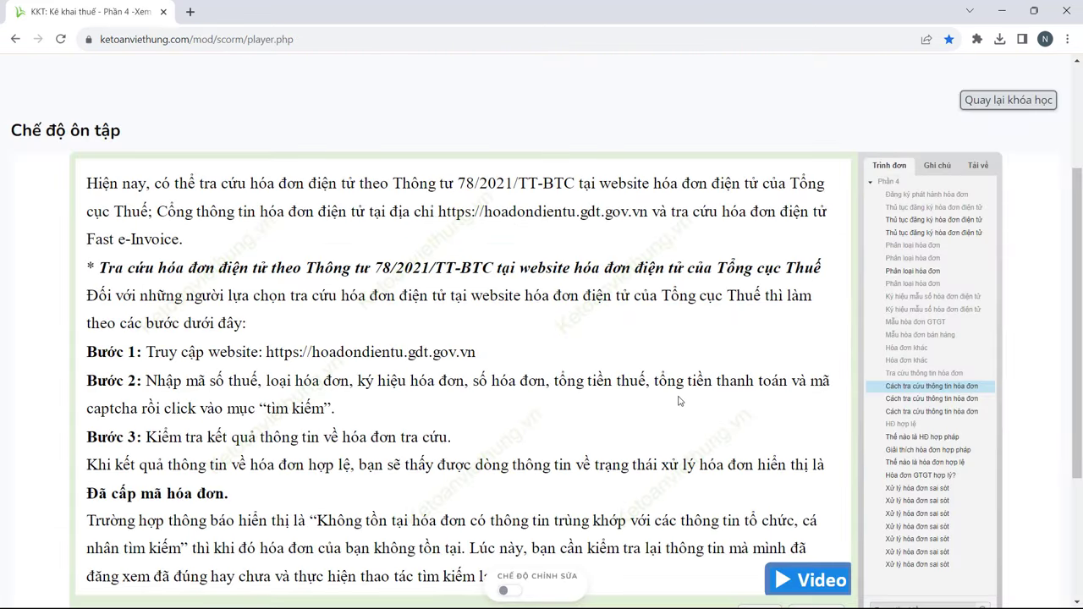